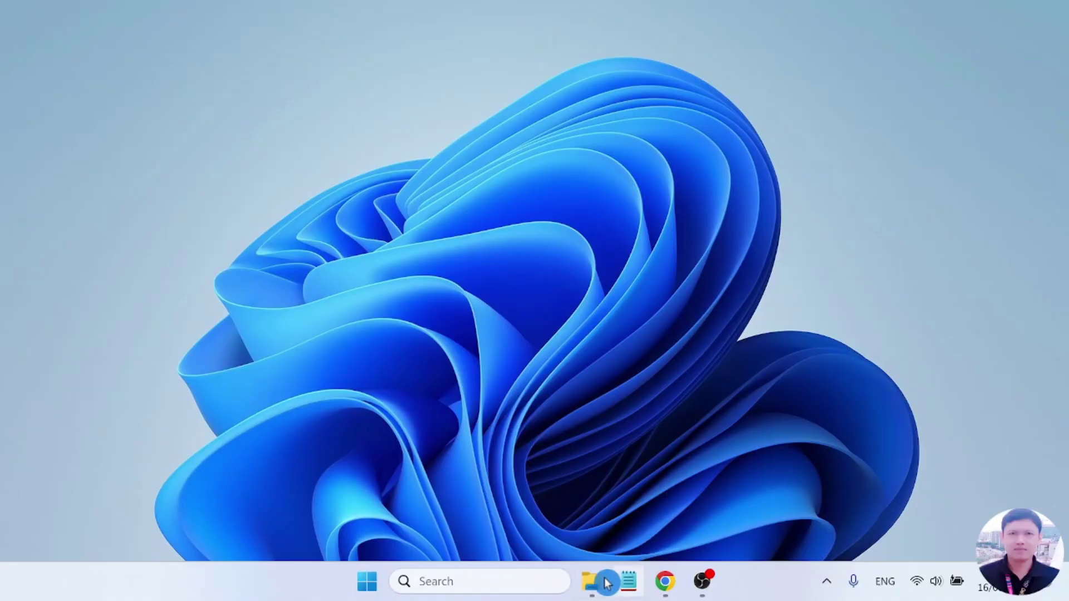
- Open the Downloads folder in File Explorer and check the type and size of the Windows 10 disc image
left_click(592, 581)
left_click(195, 180)
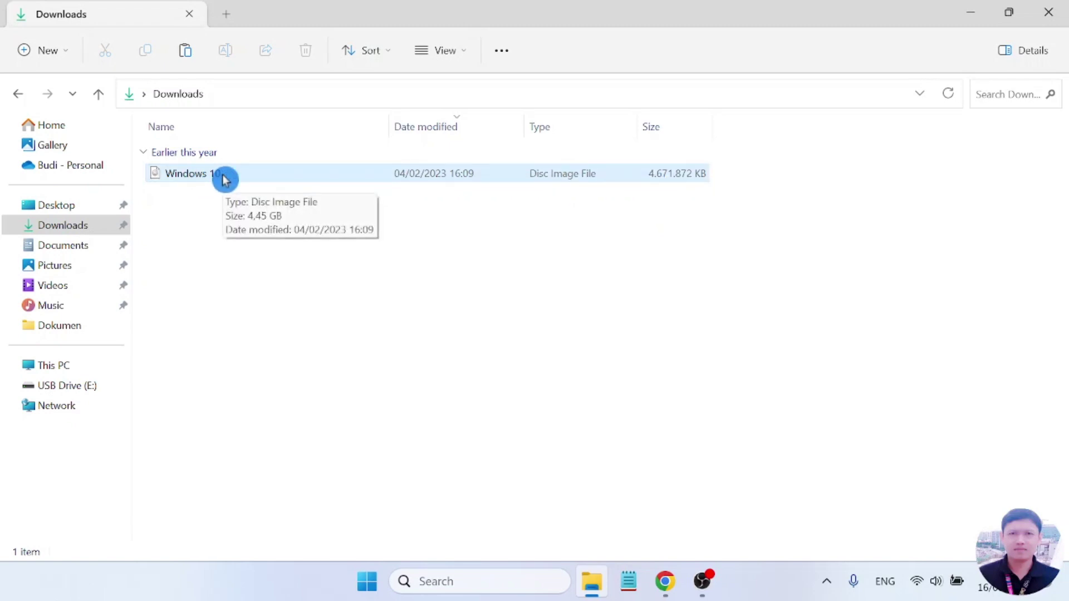
left_click(392, 268)
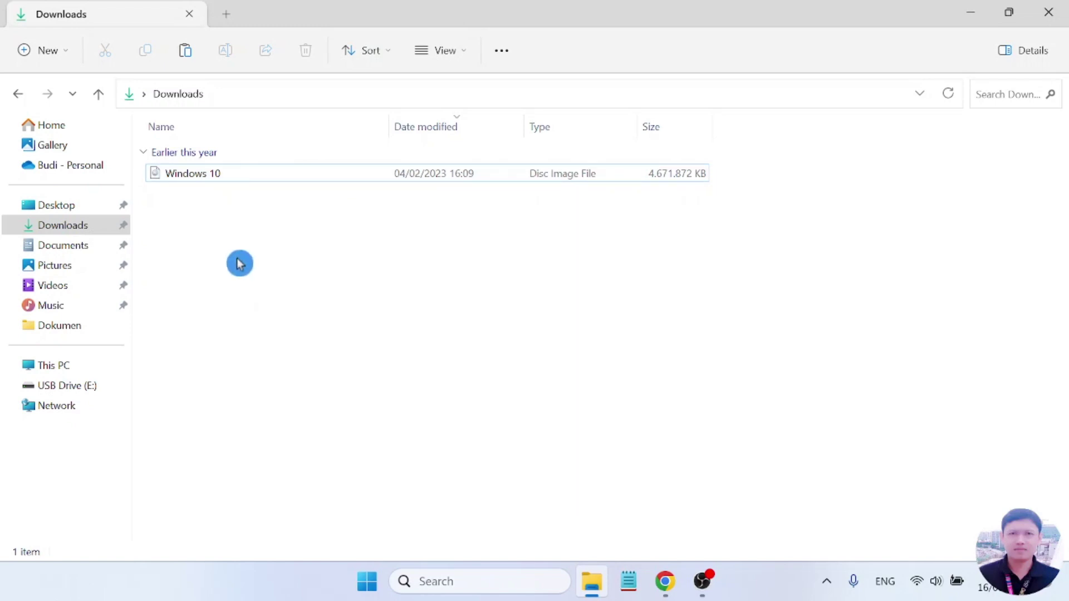
left_click(182, 178)
mouse_move(186, 186)
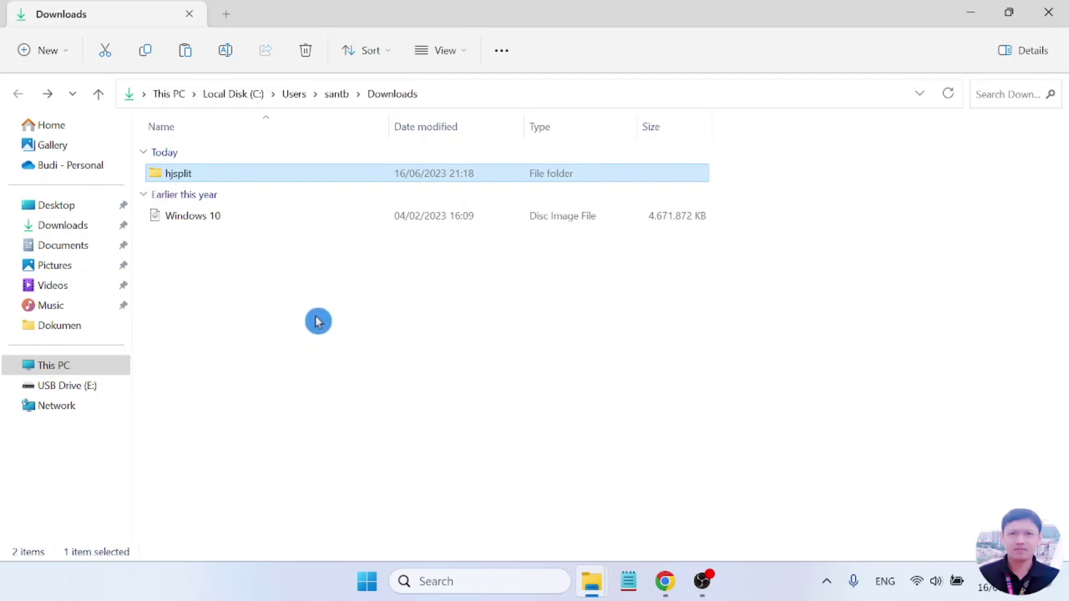
- Run the hjsplit application from the hjsplit folder in Downloads as administrator
double_click(186, 176)
left_click(188, 178)
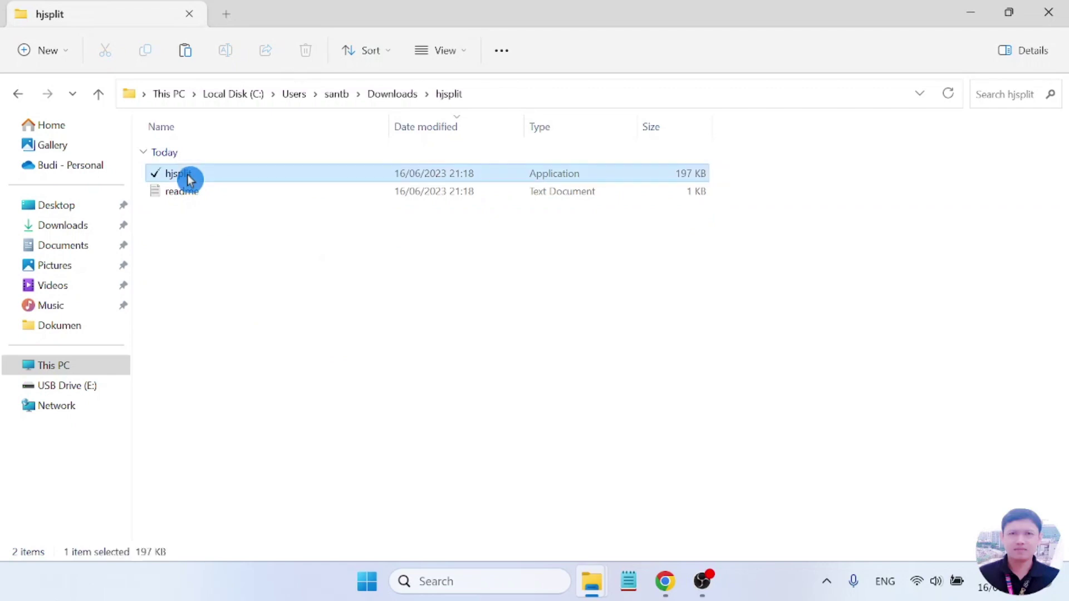
right_click(188, 178)
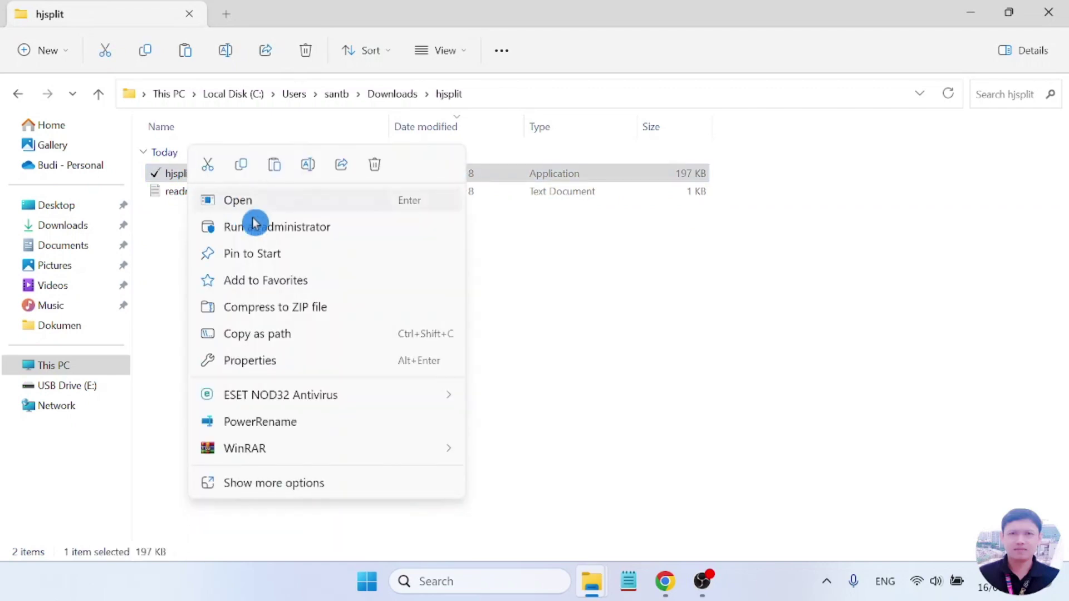
left_click(295, 227)
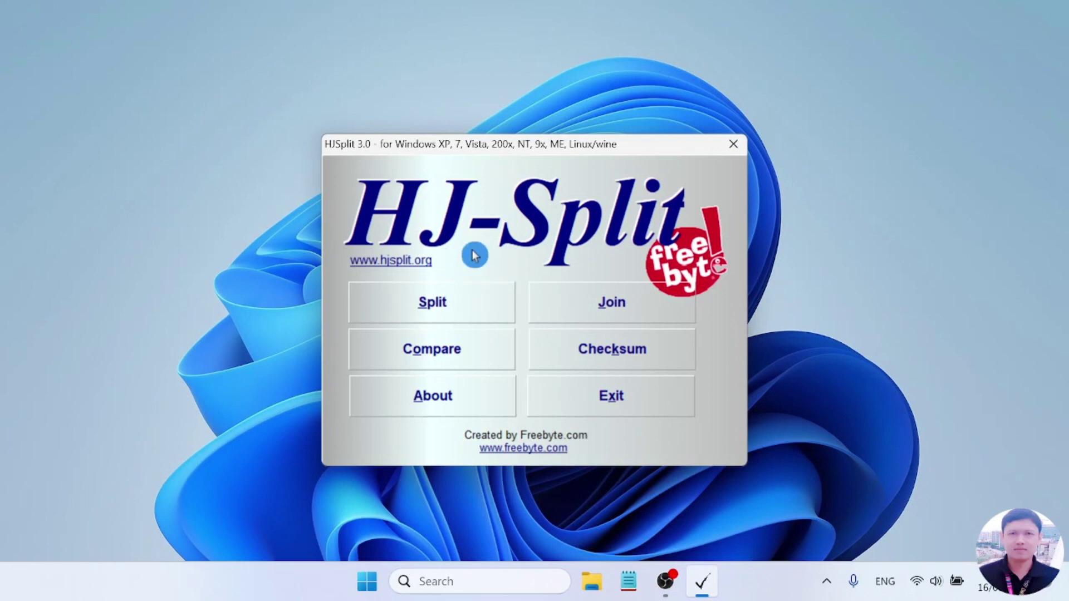
- Start a file split and choose the Windows 10 disc image in Downloads as its input file
left_click(439, 309)
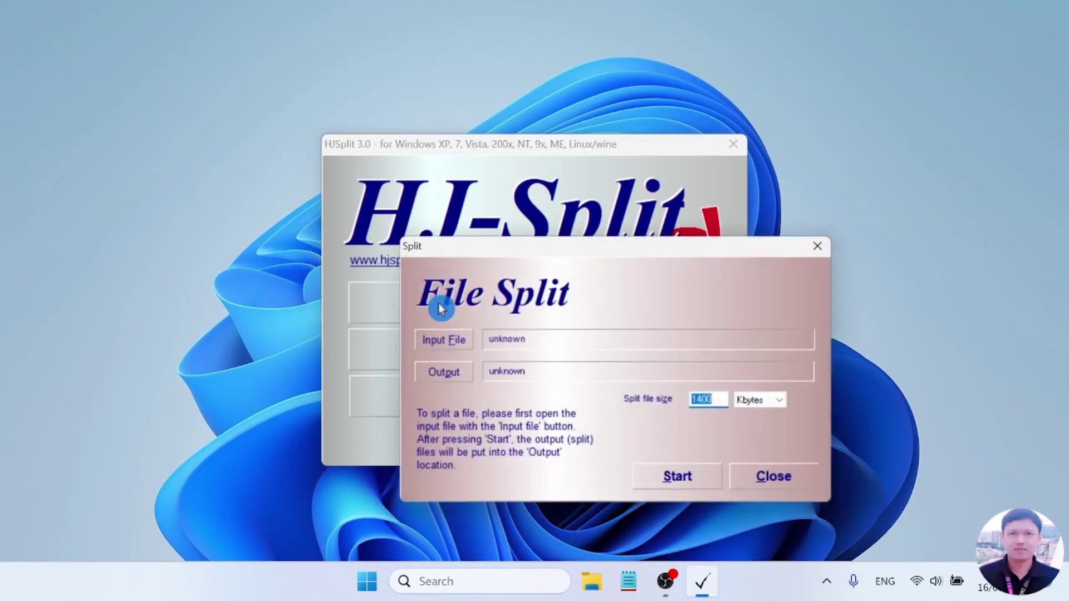
left_click(444, 345)
left_click(435, 222)
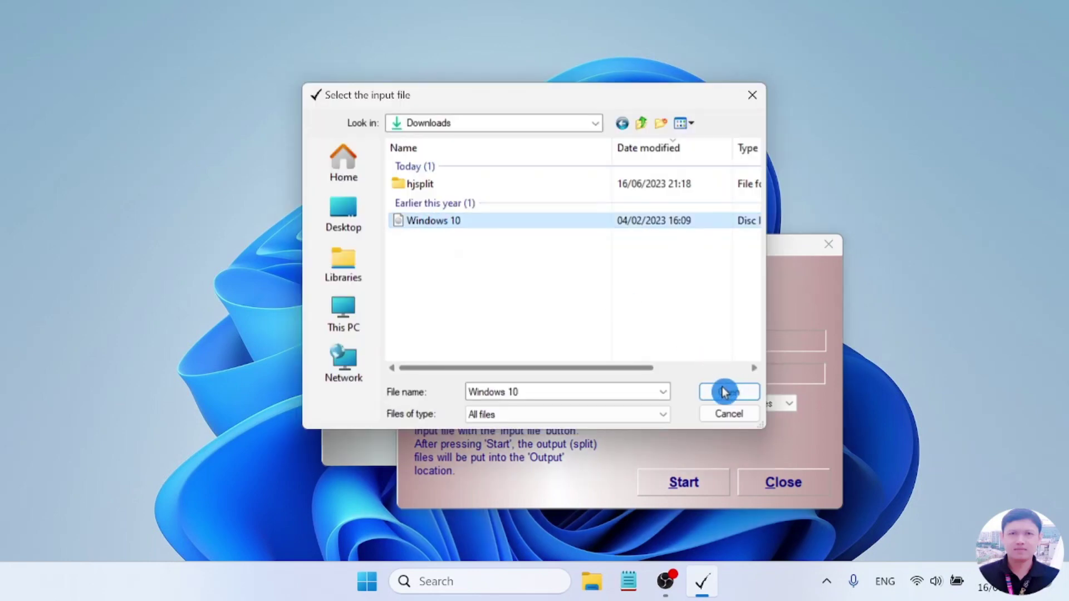
left_click(724, 390)
left_click(564, 386)
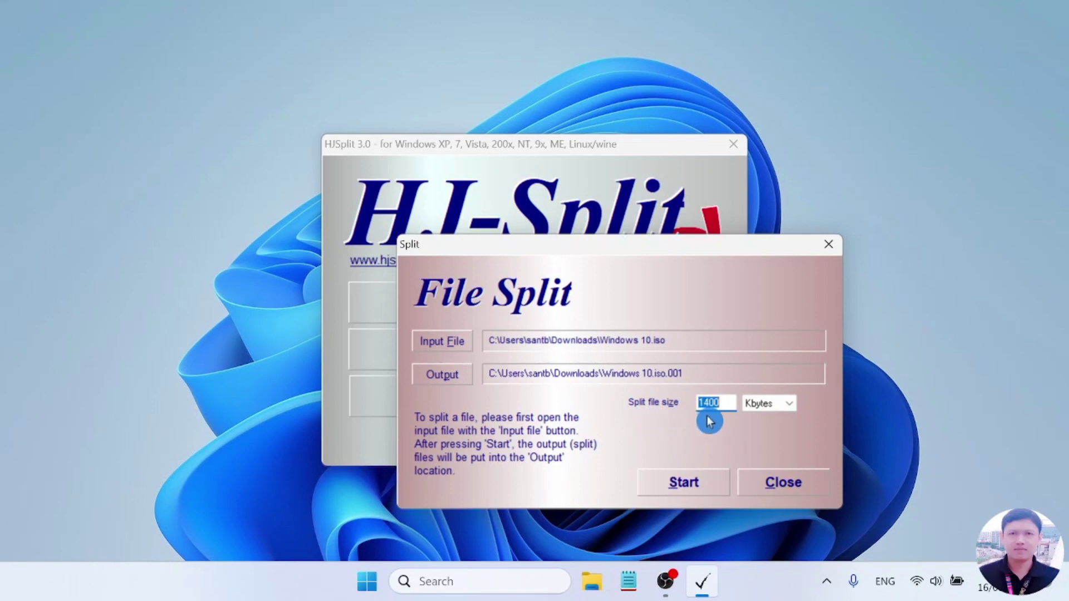
- Set the split file size to 1000 Mbytes and start splitting the Windows 10 image
type("0")
left_click(789, 404)
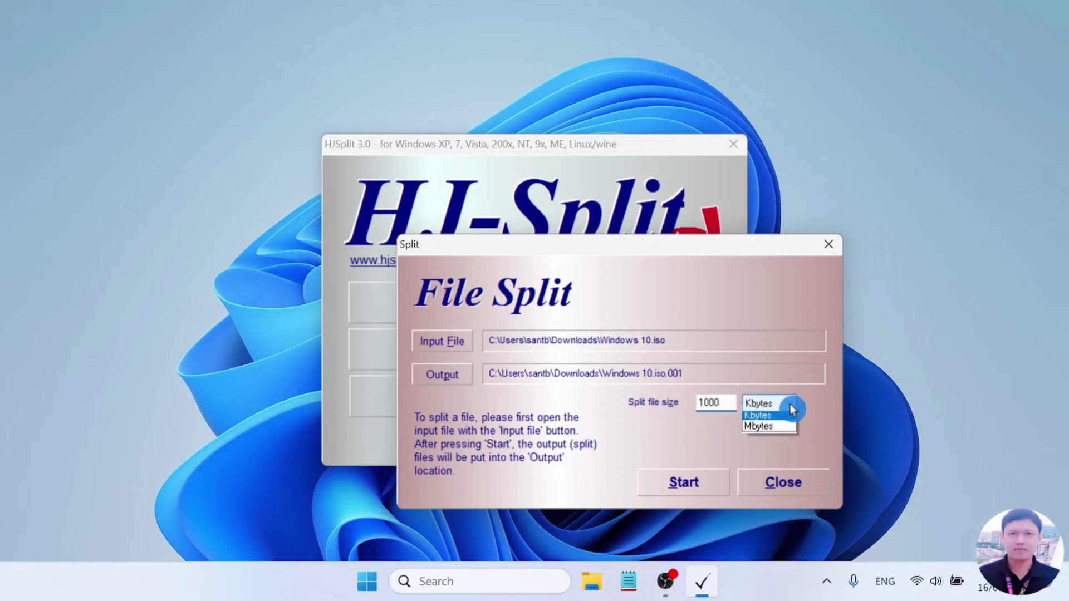
left_click(779, 431)
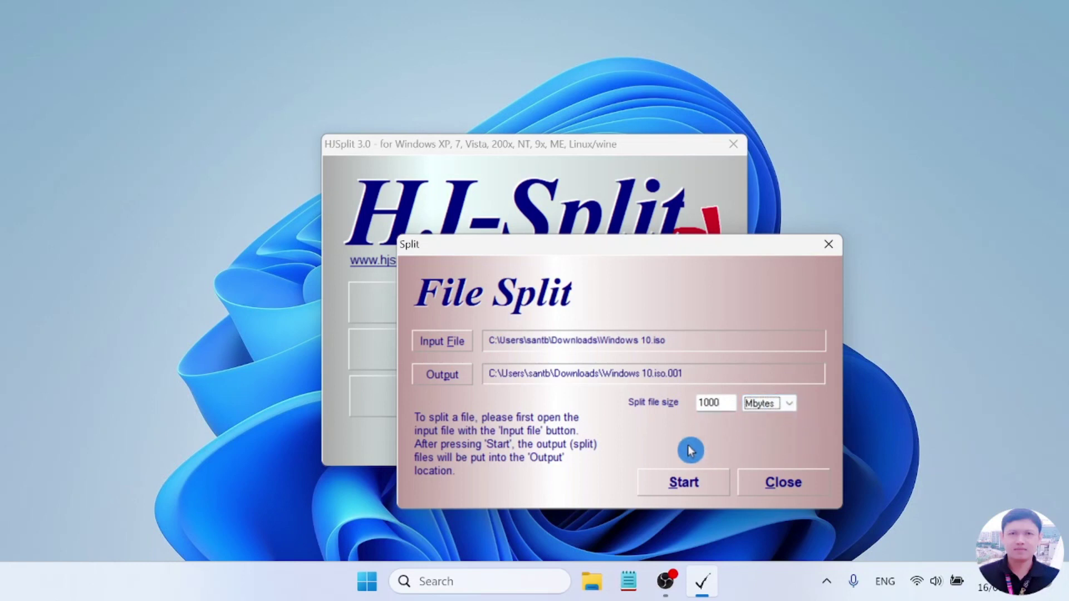
left_click(689, 486)
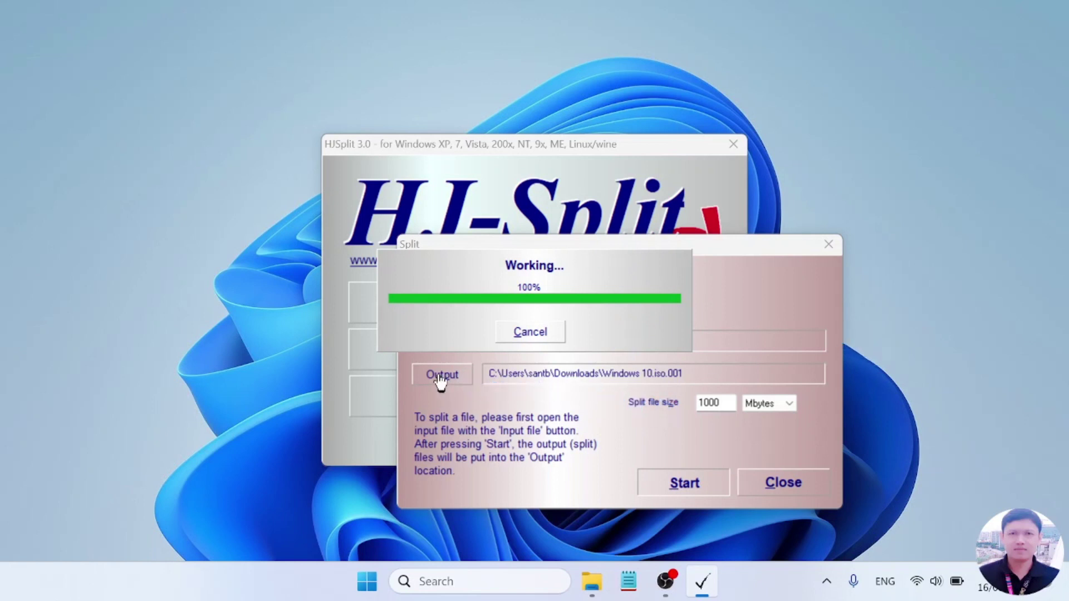
- Acknowledge the finished split and close the File Split dialog
left_click(591, 585)
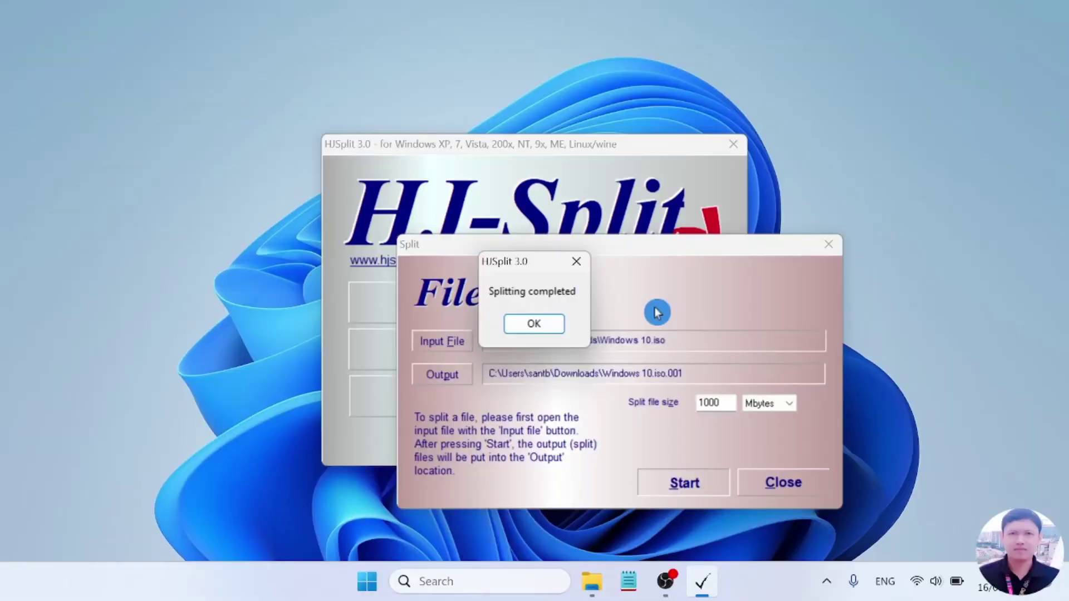
left_click(533, 324)
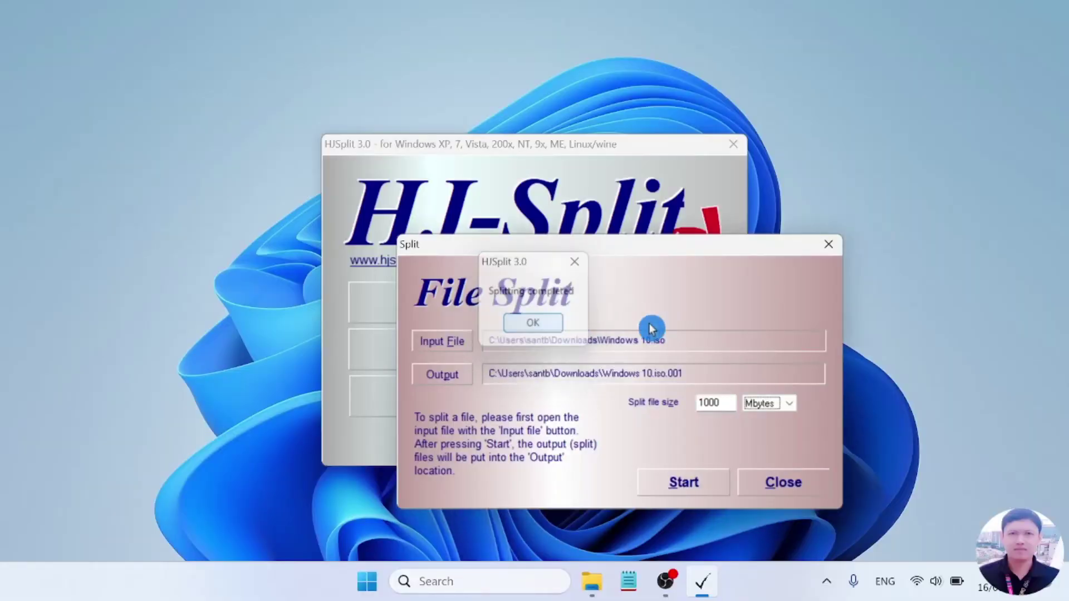
left_click(790, 485)
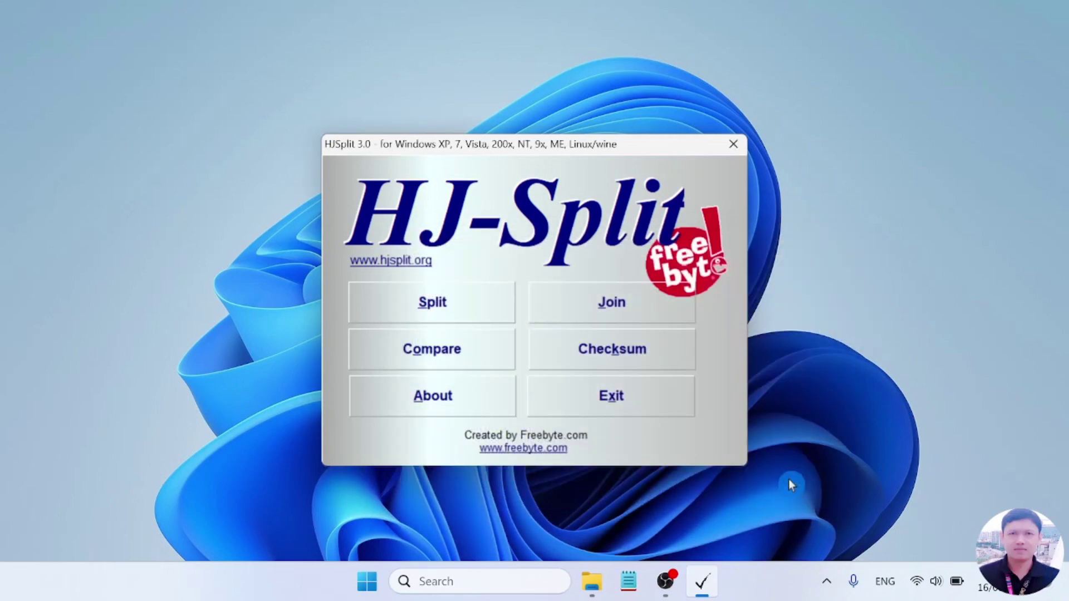
- Switch to File Explorer and examine the sizes of the split Windows 10 parts in Downloads
left_click(595, 588)
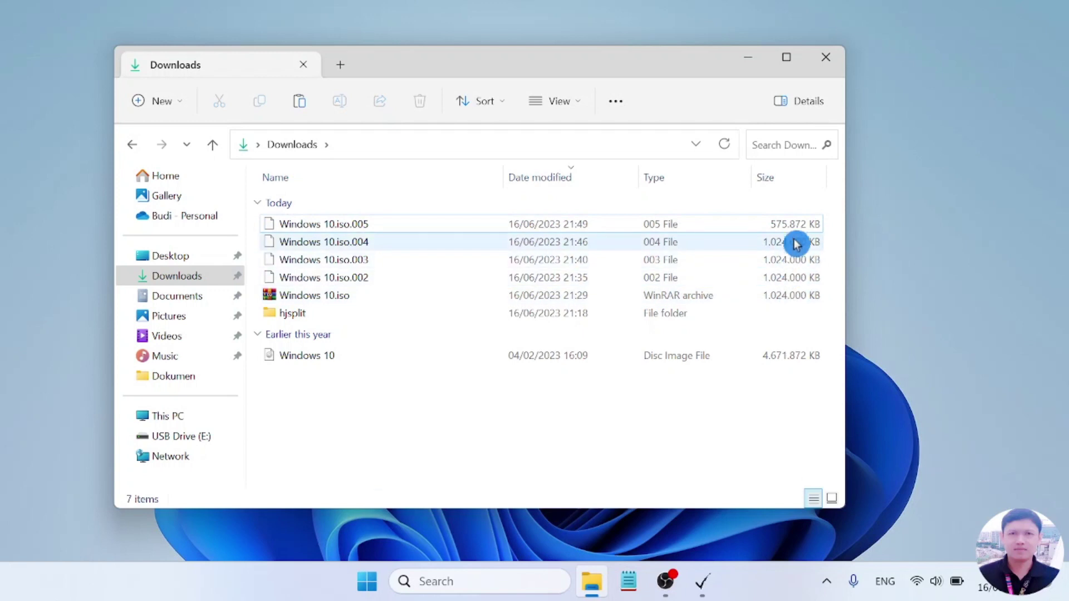
left_click(786, 296)
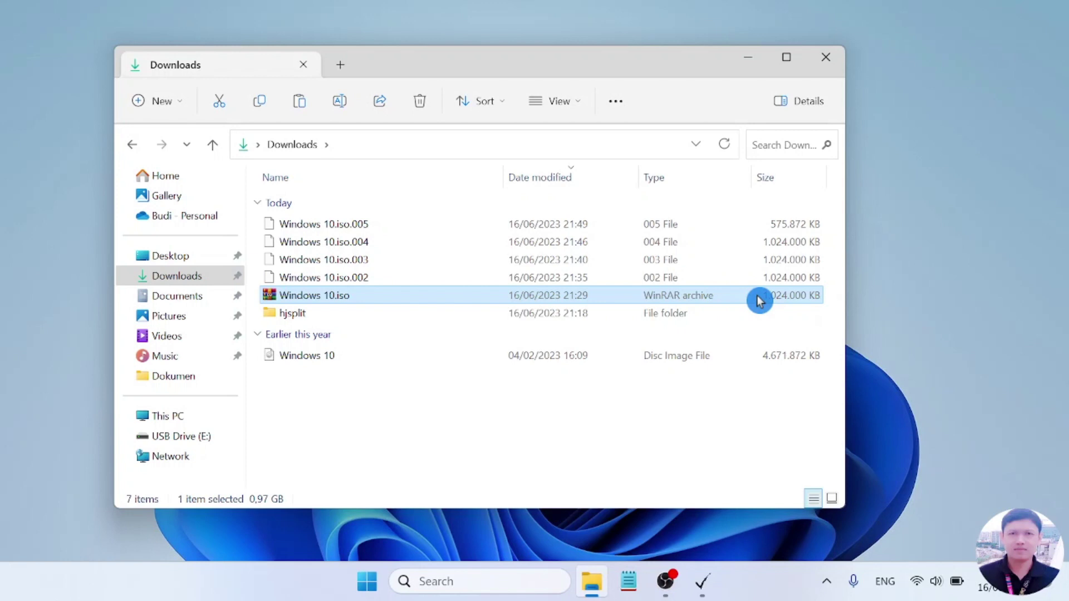
left_click(508, 421)
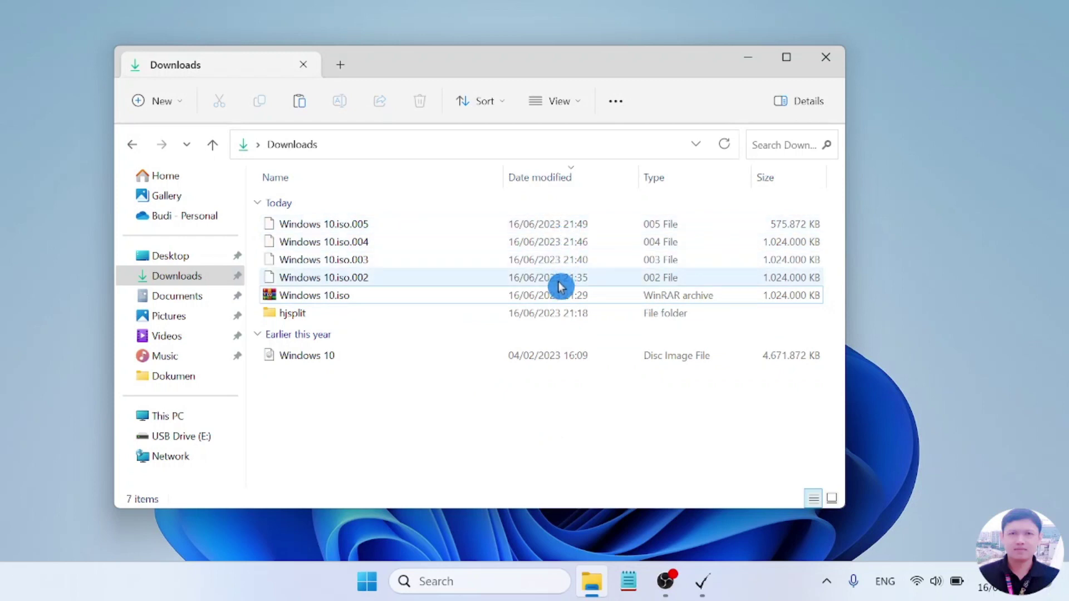
- Create a new folder named File Utuh in Downloads
left_click(179, 101)
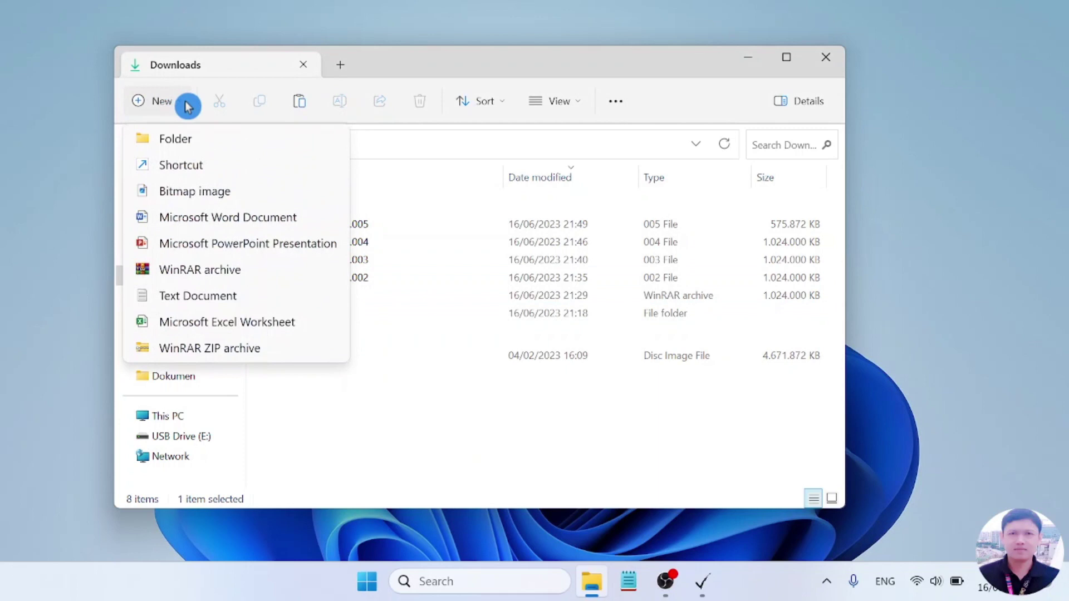
left_click(187, 144)
type("File Utuh")
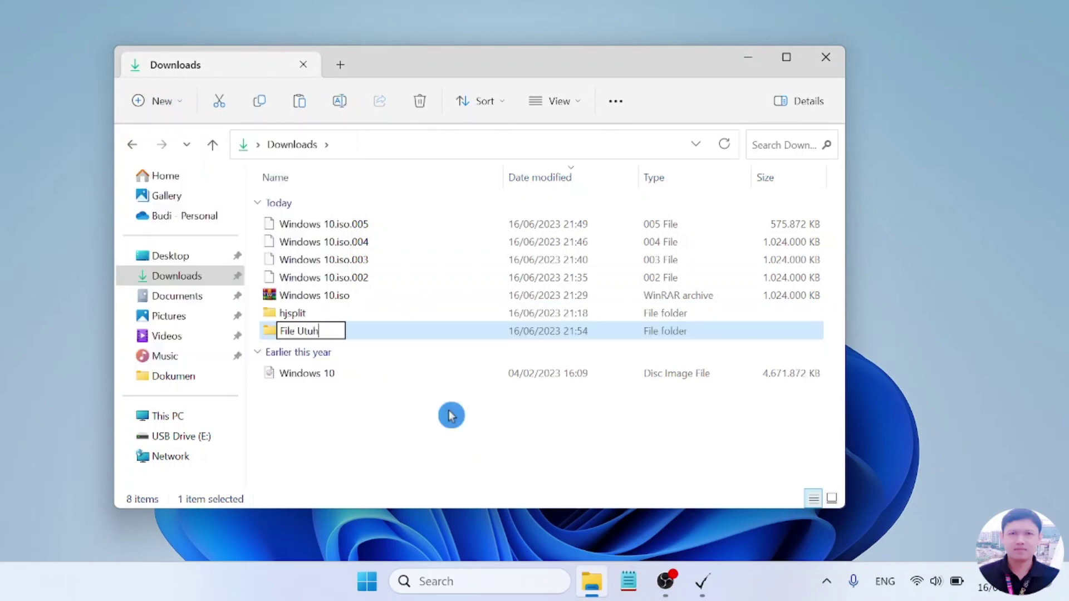
key("Return")
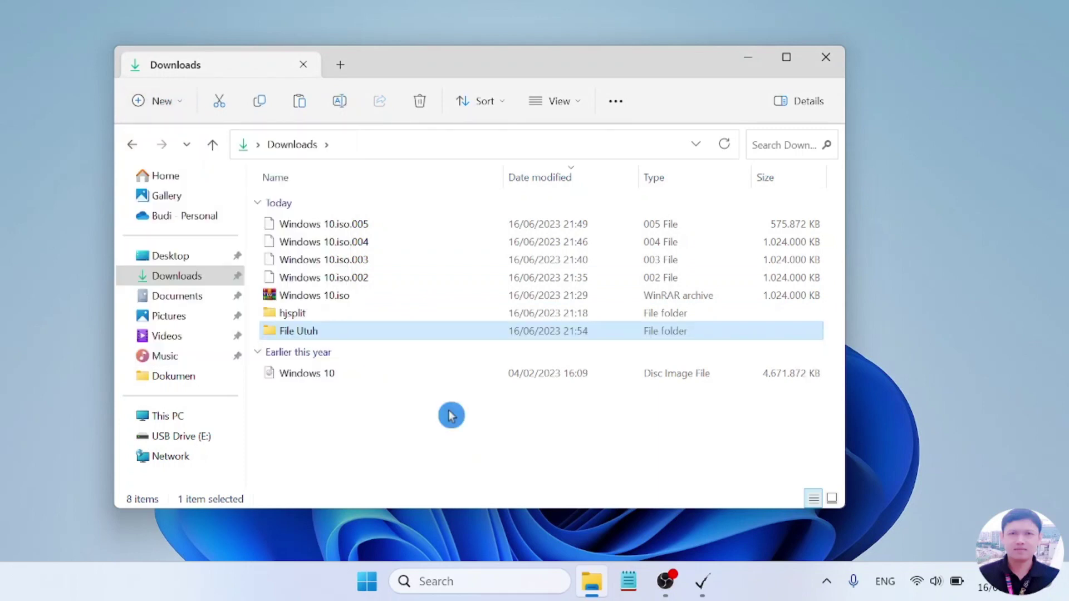
- Switch to HJSplit, start a file join and choose the first split part, Windows 10.iso.001, as its input, acknowledging the notice
left_click(703, 587)
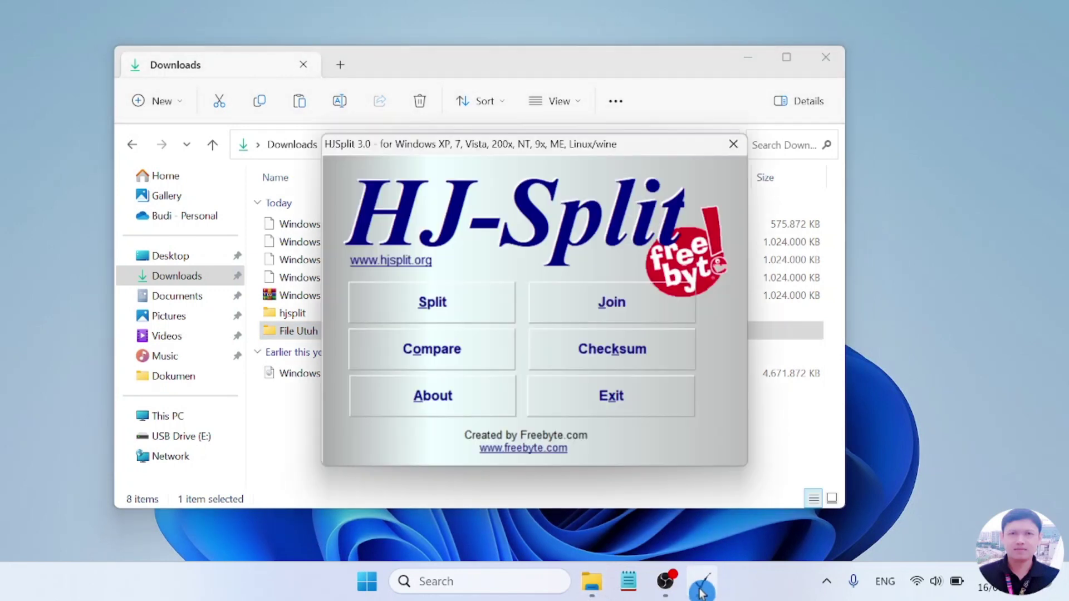
left_click(604, 306)
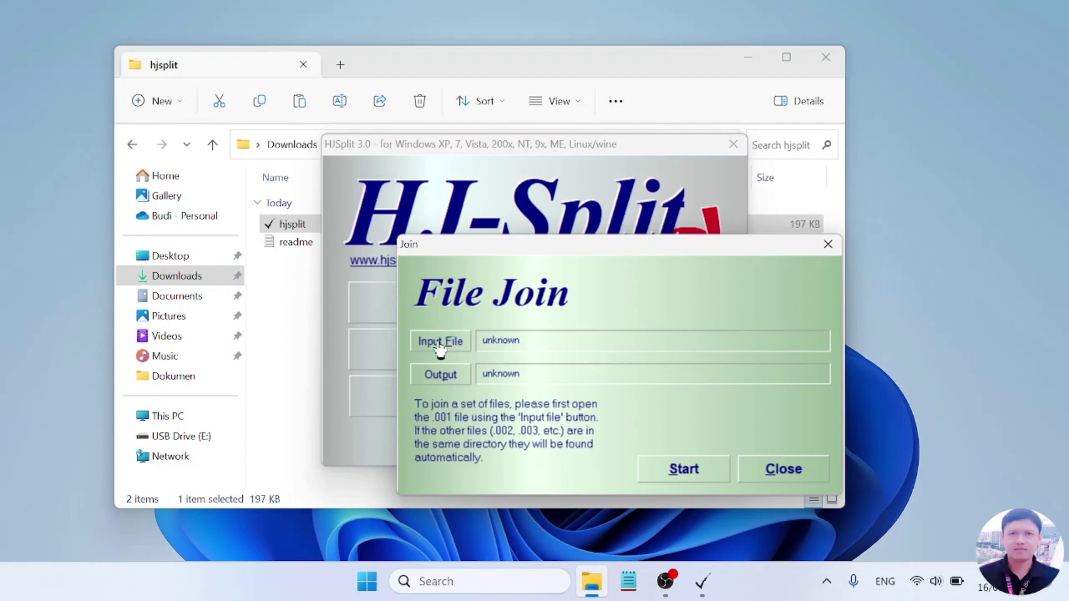
left_click(440, 347)
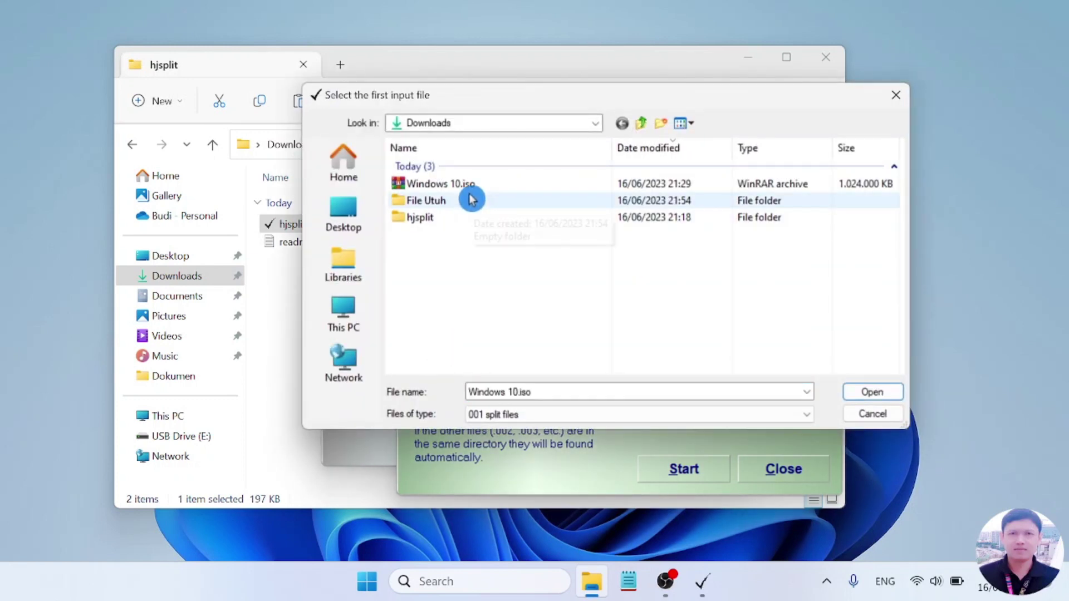
left_click(469, 191)
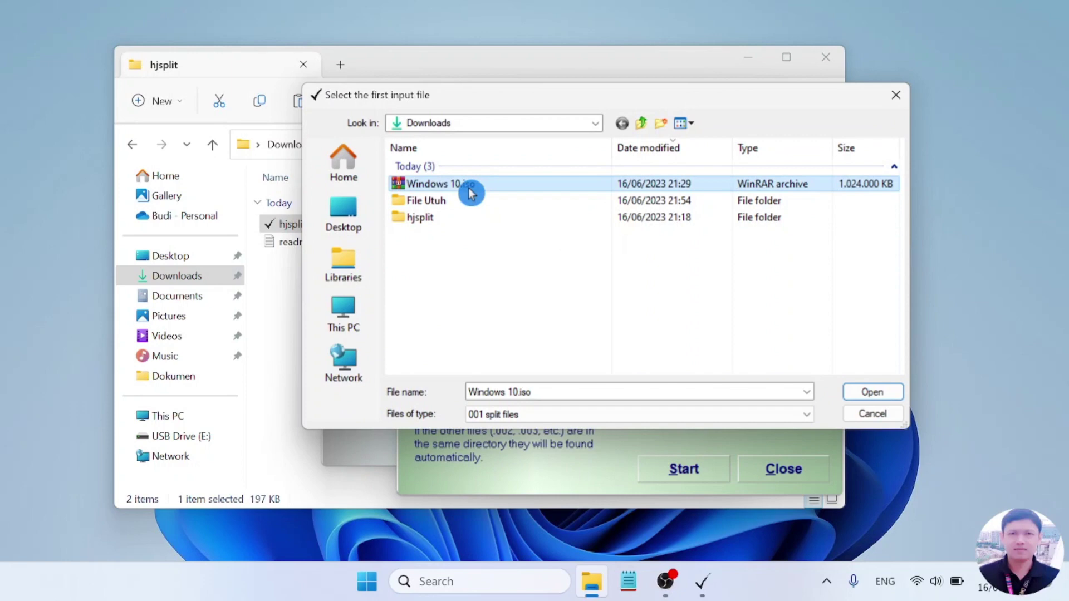
left_click(870, 392)
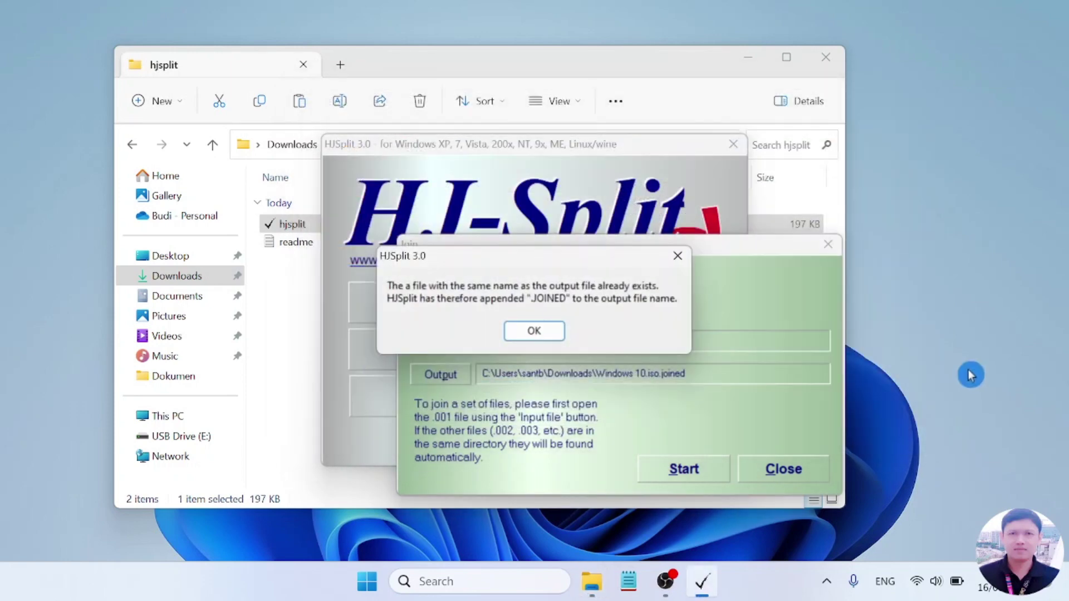
left_click(533, 331)
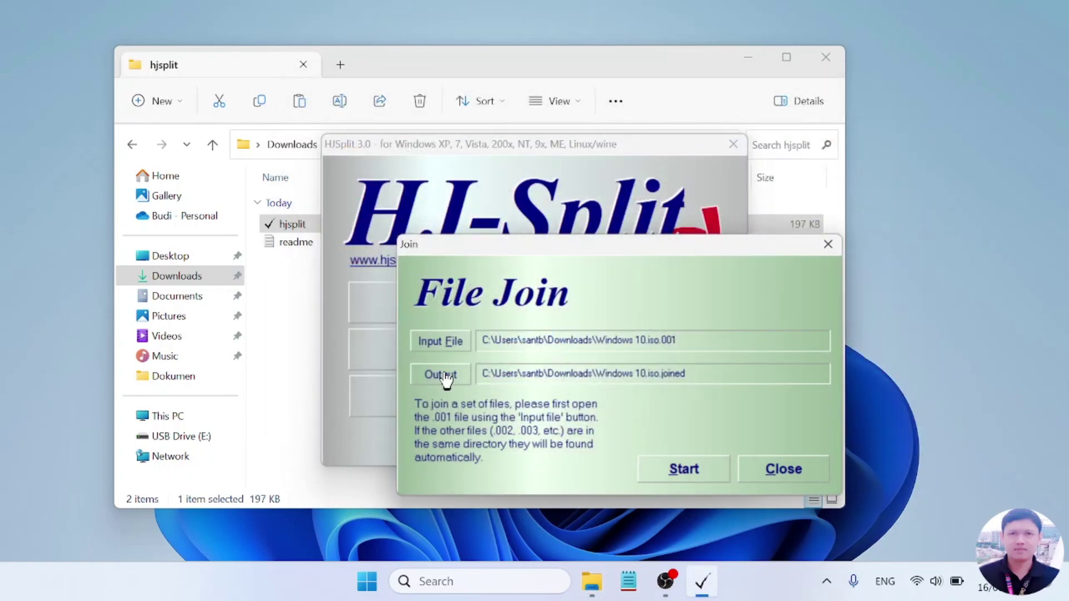
- Set the join output directory to the File Utuh folder in Downloads and start joining the parts
left_click(445, 379)
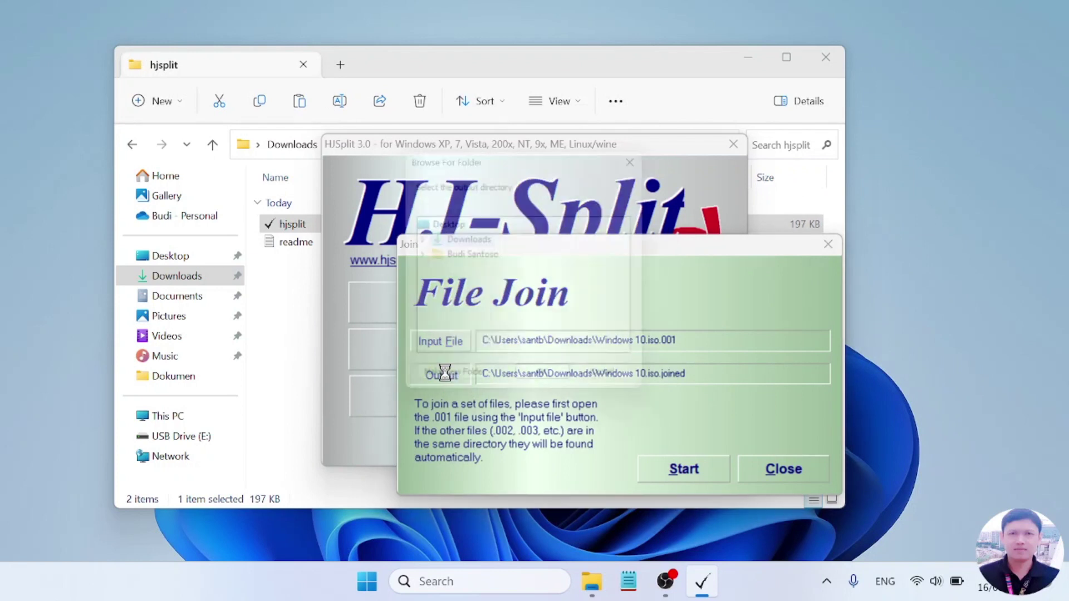
left_click(518, 308)
key("Return")
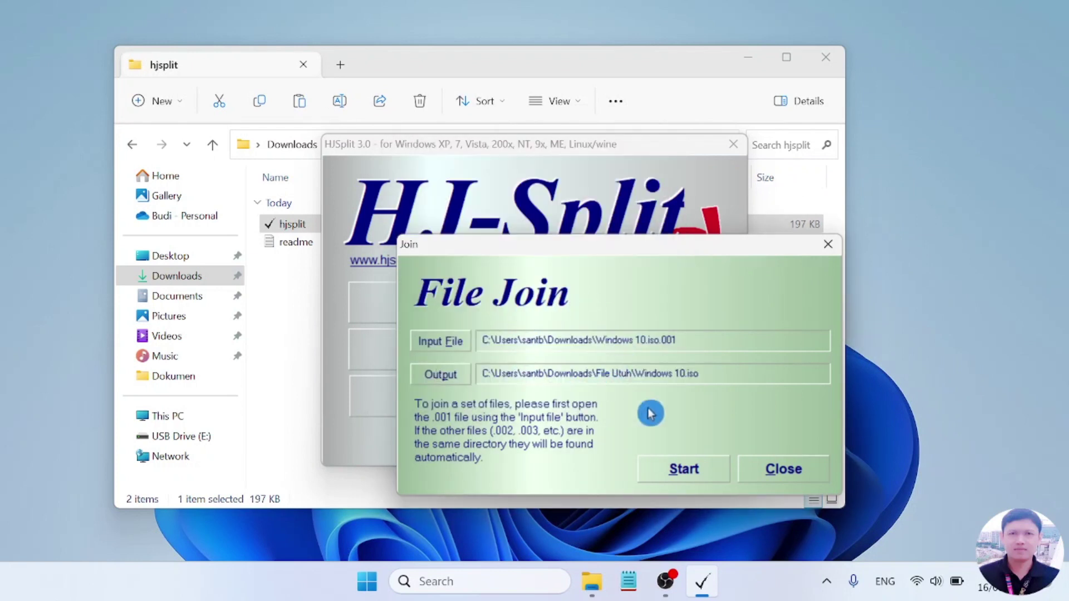
left_click(684, 469)
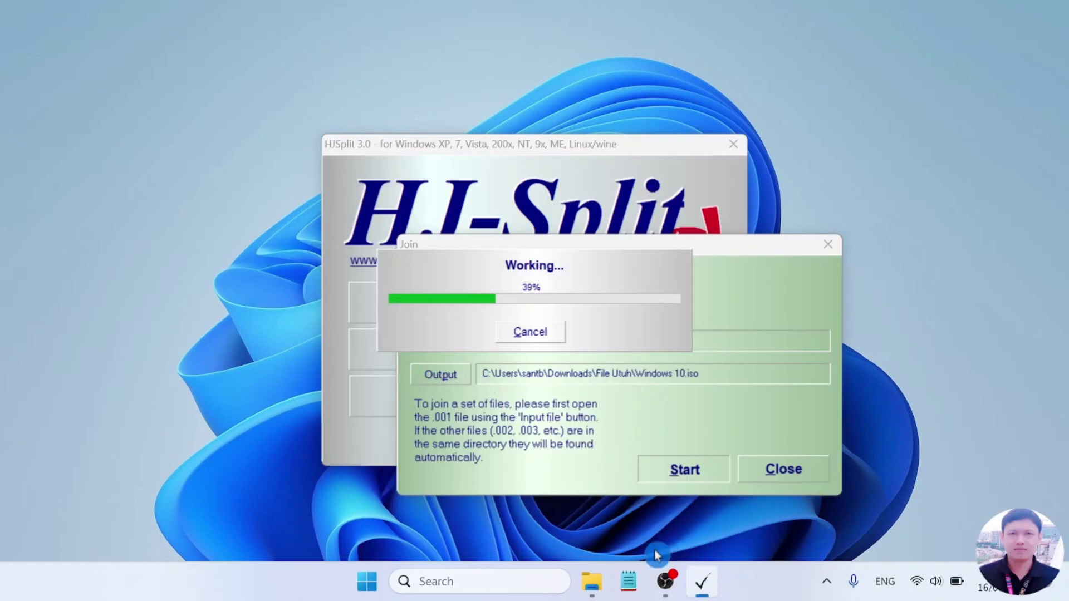
- Check the output file in the File Utuh folder in File Explorer, and minimize that window again
left_click(591, 582)
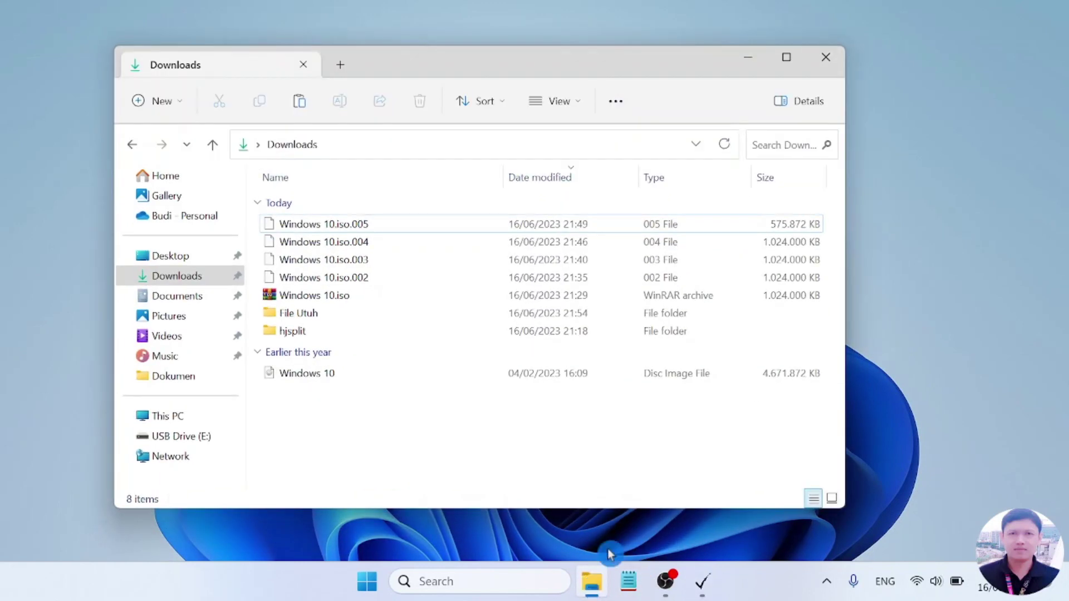
double_click(306, 315)
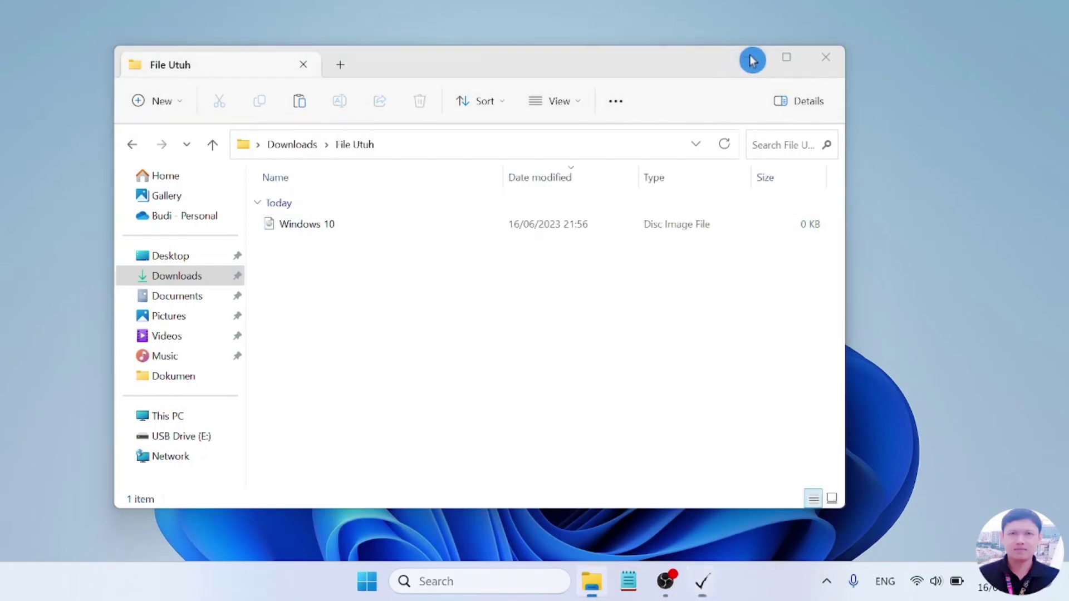
left_click(748, 57)
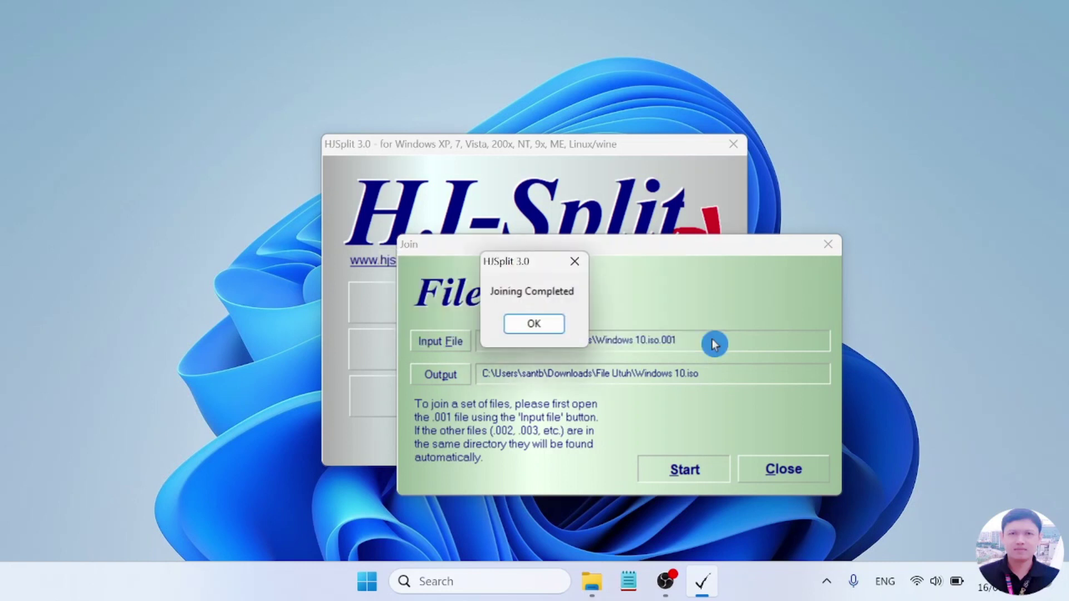
- Acknowledge the finished join, close the File Join dialog and check the joined Windows 10 image in the File Utuh folder
left_click(531, 327)
left_click(786, 470)
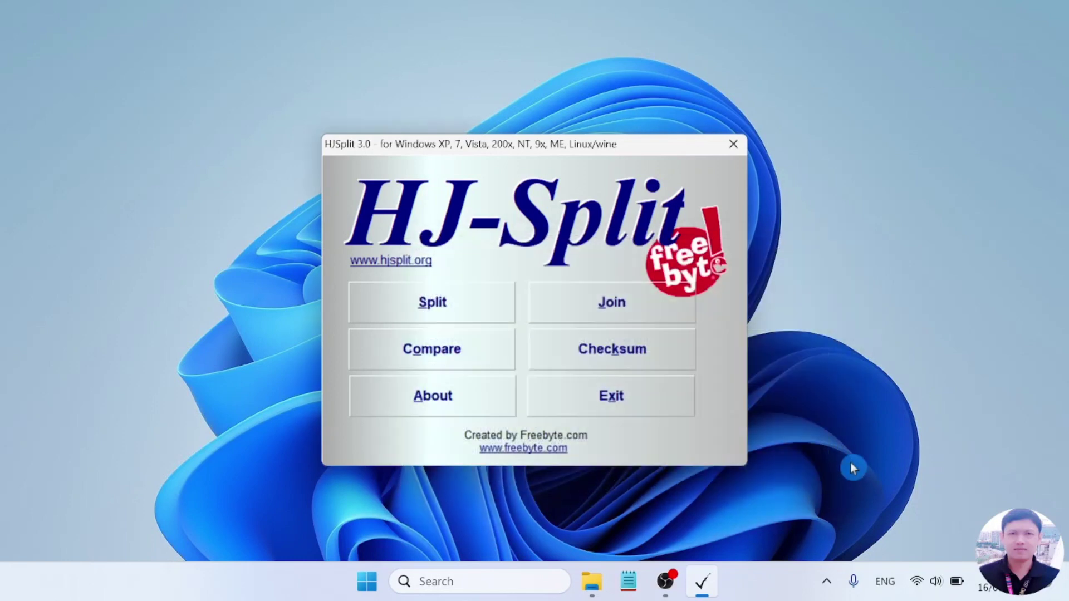
left_click(596, 584)
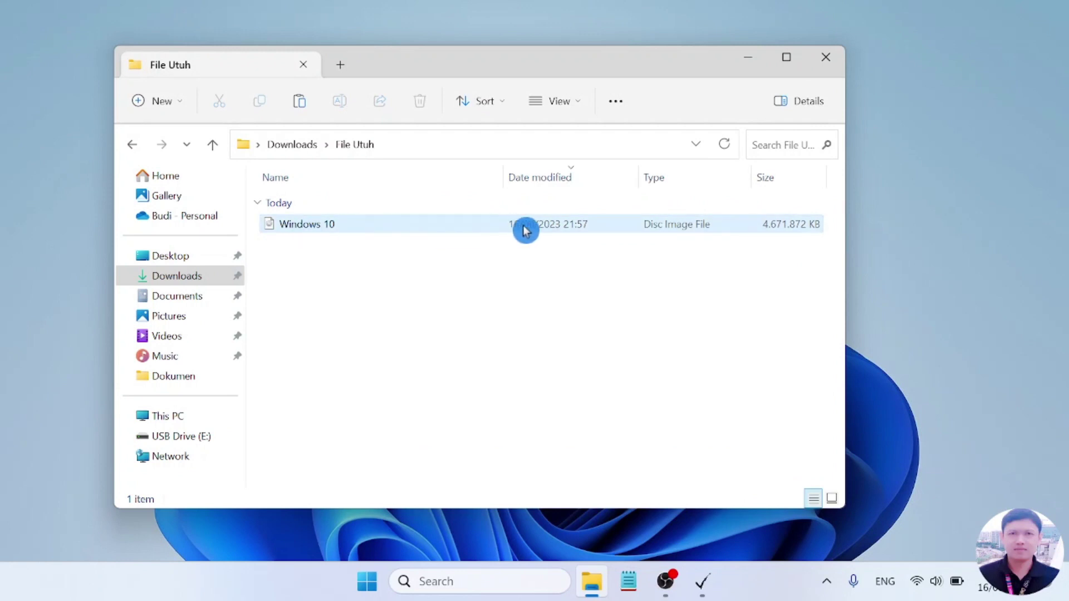
mouse_move(606, 231)
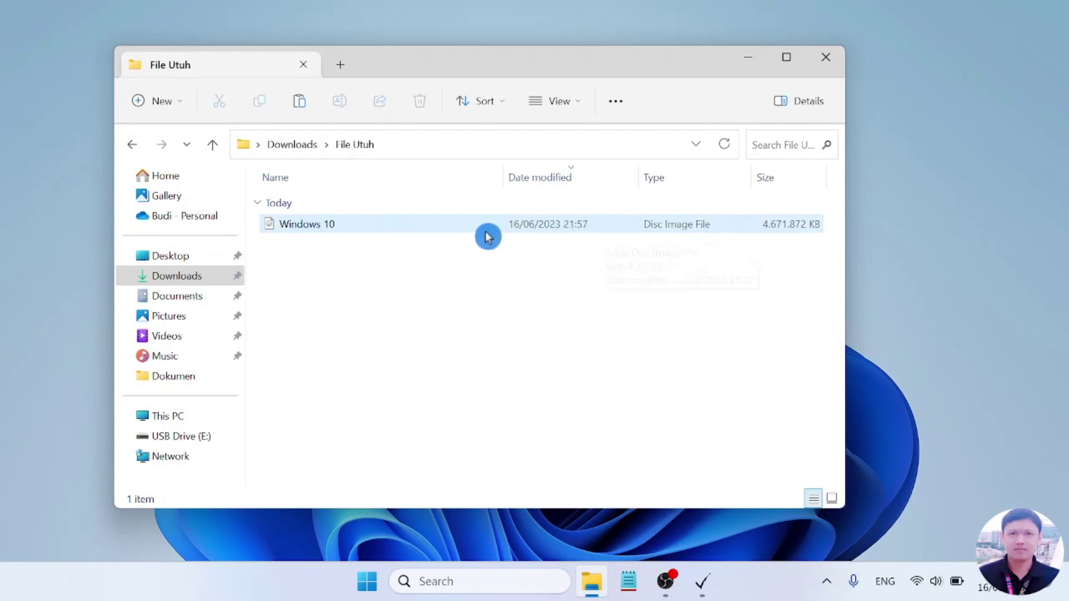